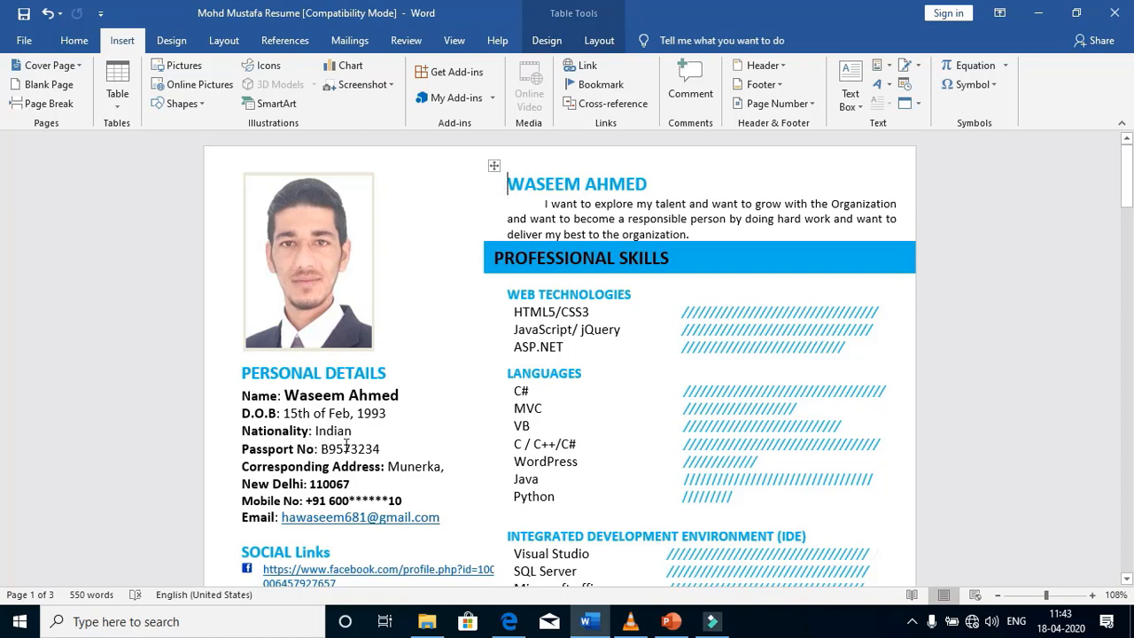
Examine the personal details section of the resume, highlighting the passport number line.
drag(381, 448, 245, 455)
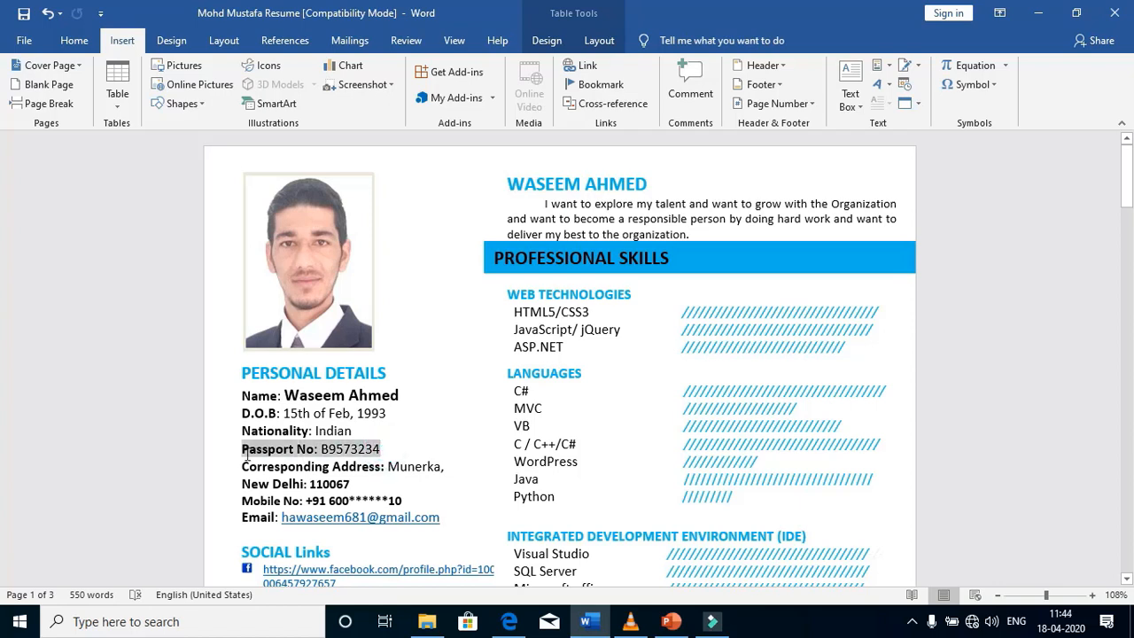
click(217, 452)
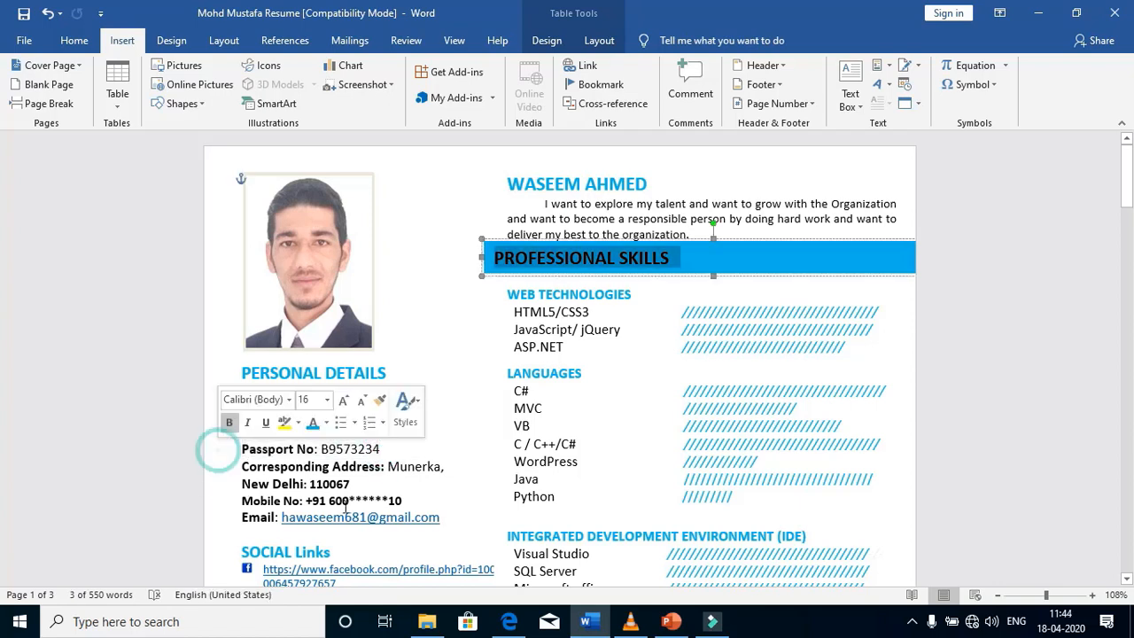
scroll(268, 458, down, 1)
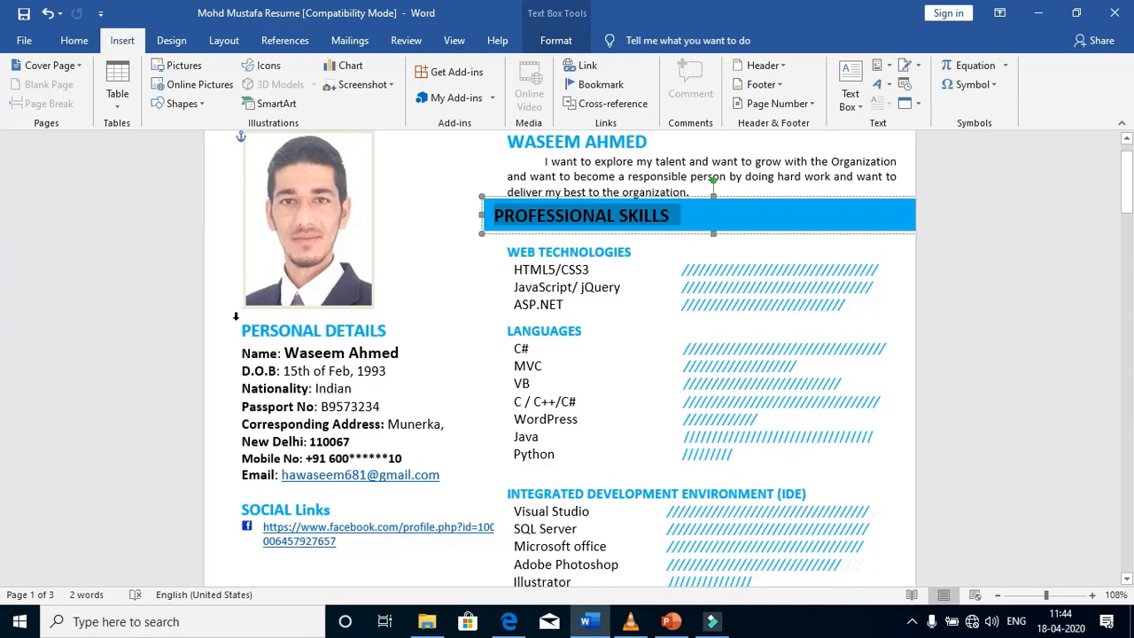
scroll(254, 321, down, 2)
scroll(255, 332, down, 1)
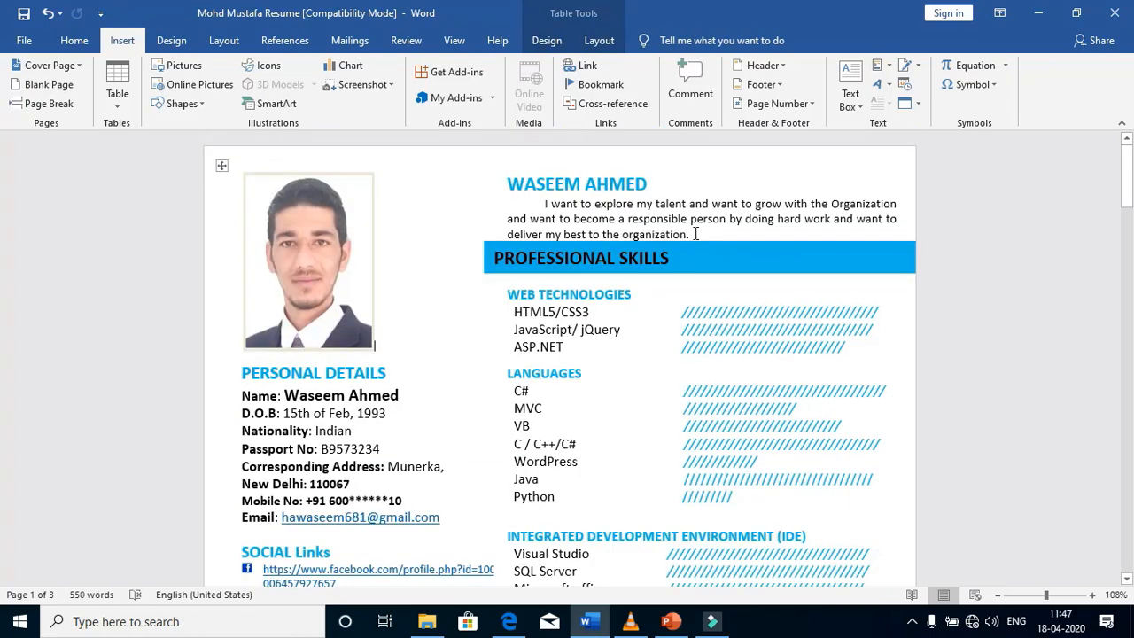
Highlight the career objective paragraph and examine the Languages heading with its C# and MVC entries under Professional Skills.
drag(695, 234, 547, 204)
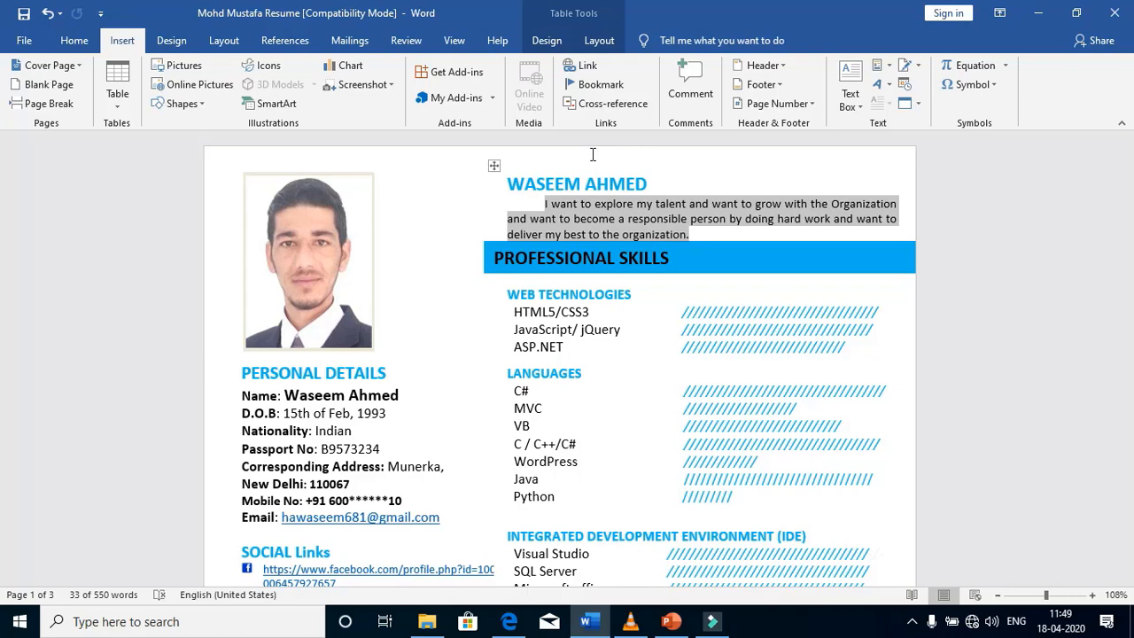
scroll(449, 242, down, 2)
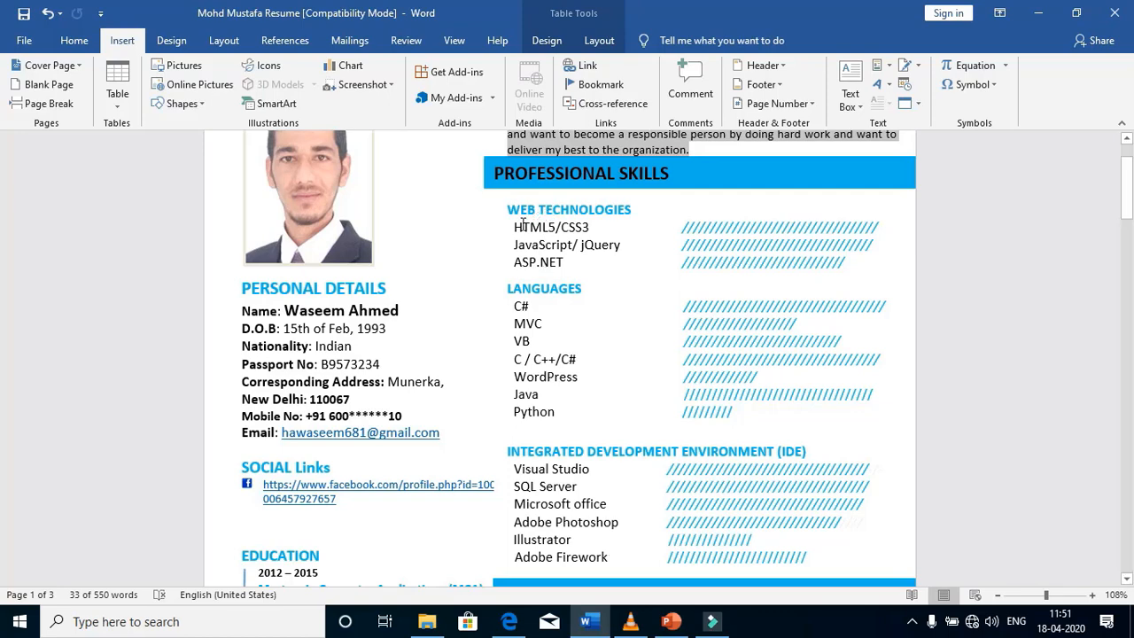
click(511, 288)
double_click(511, 288)
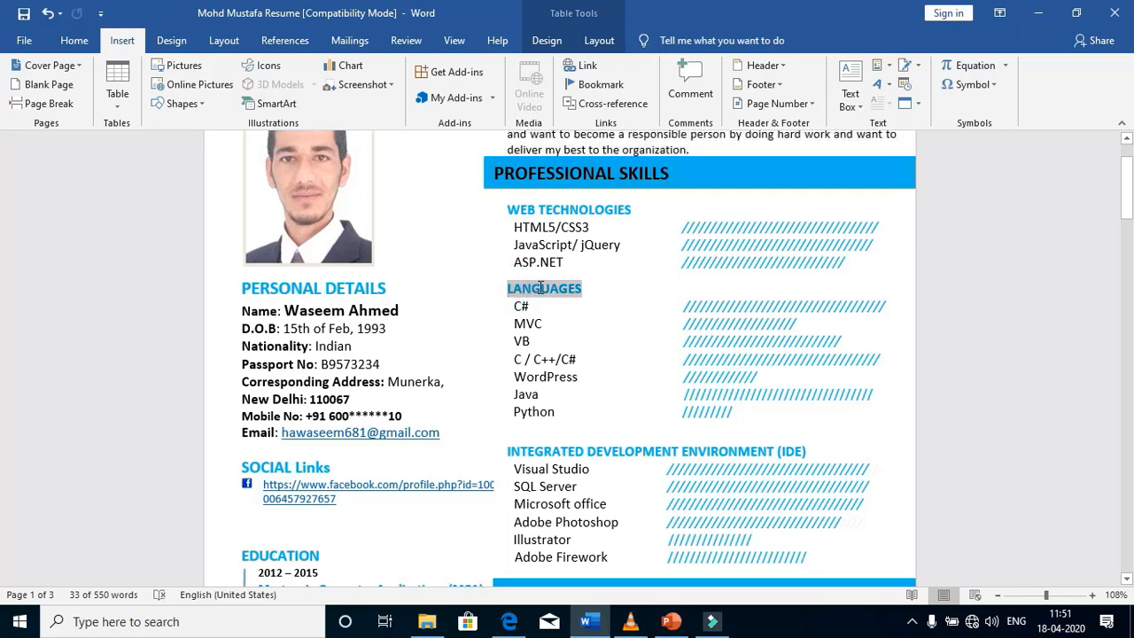
double_click(534, 309)
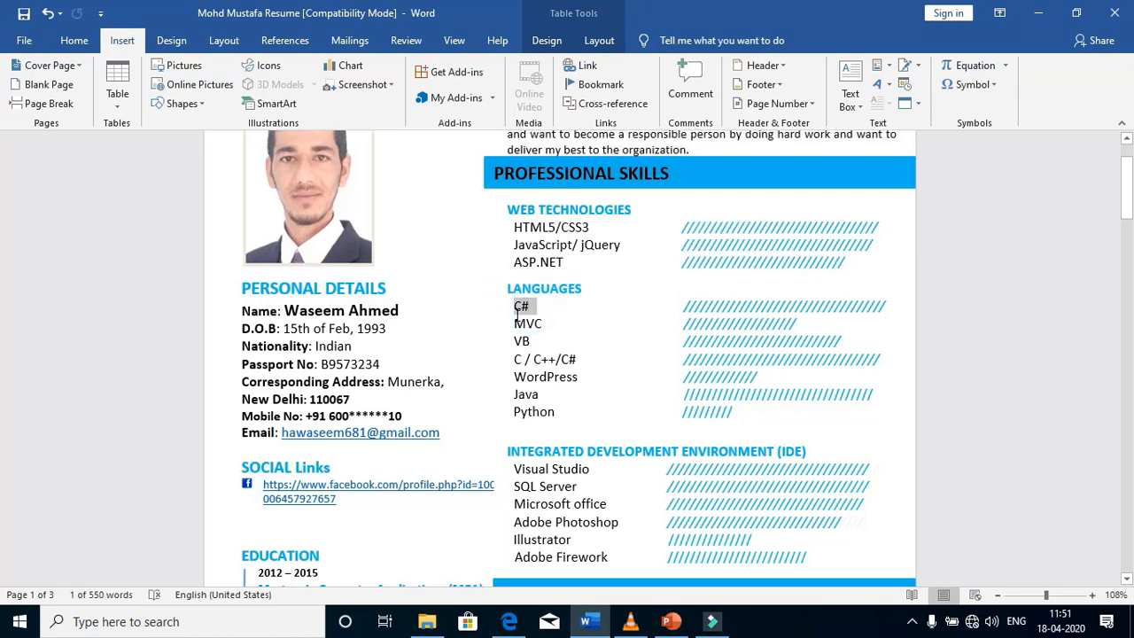
click(549, 324)
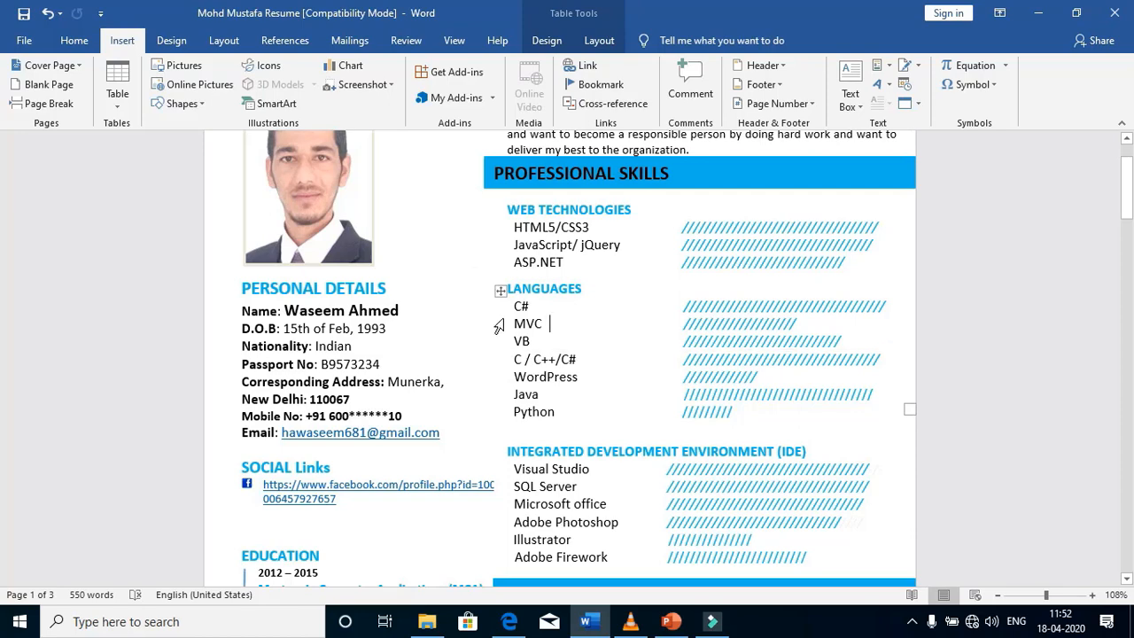
scroll(472, 264, down, 1)
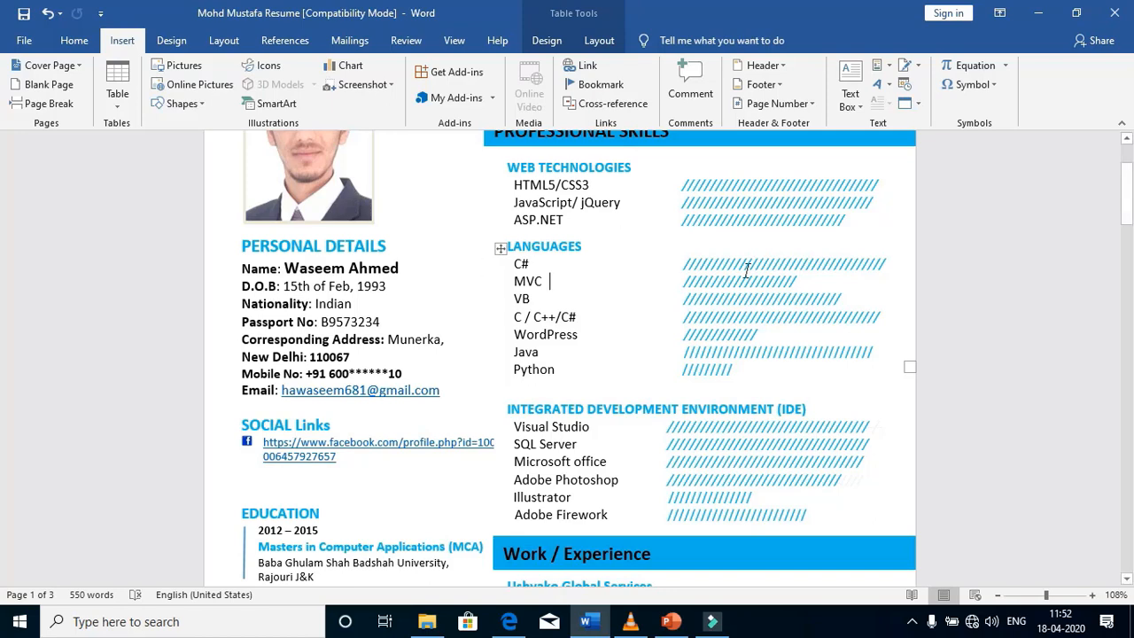
Examine the slash-style proficiency bars for VB, C#, MVC and Python in the Languages section by highlighting them.
click(868, 298)
drag(868, 298, 694, 312)
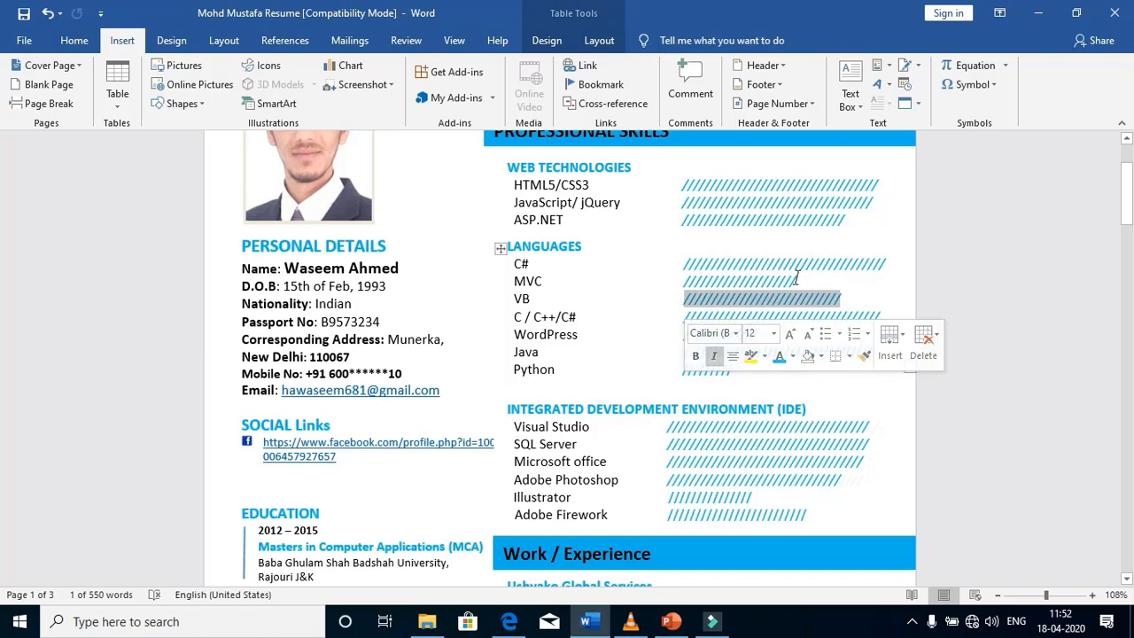
drag(888, 260, 685, 266)
click(902, 254)
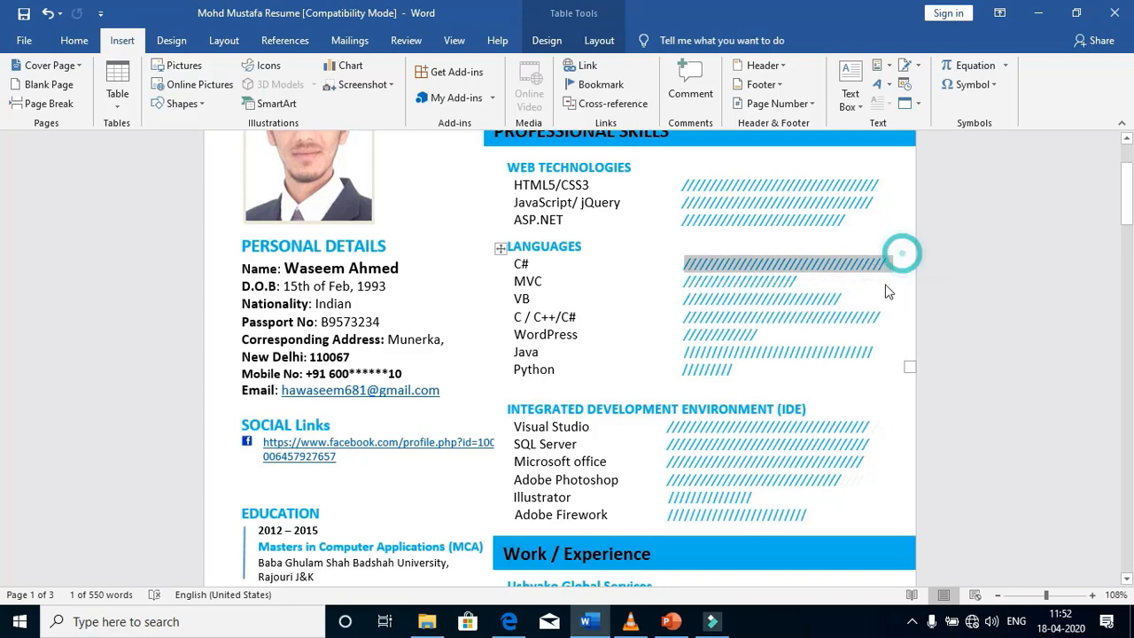
click(805, 263)
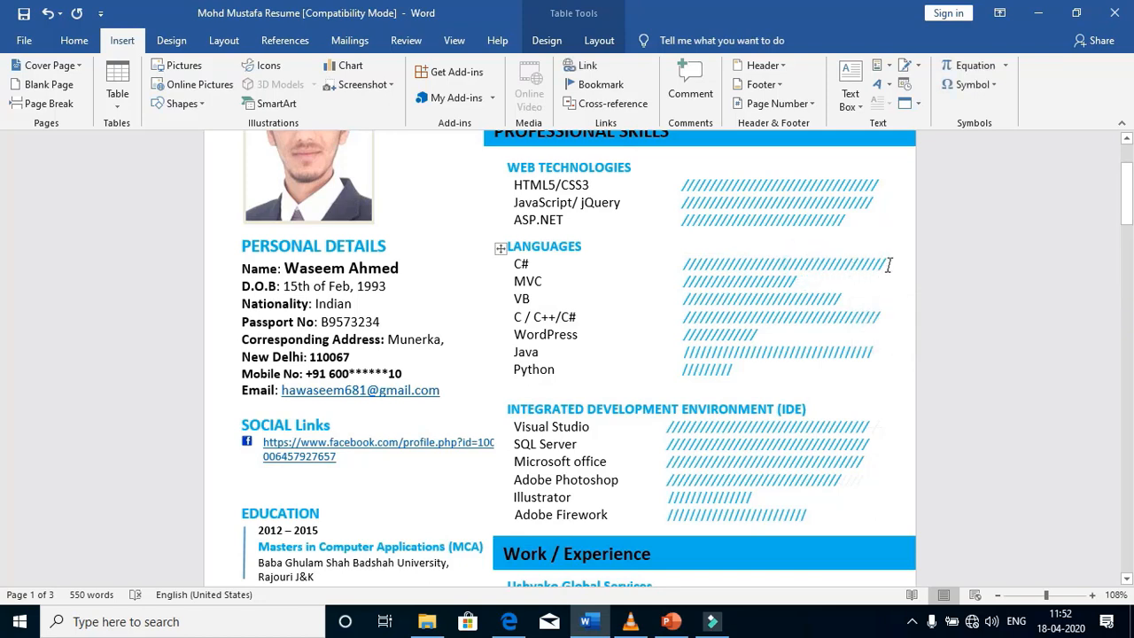
click(800, 282)
drag(800, 282, 685, 290)
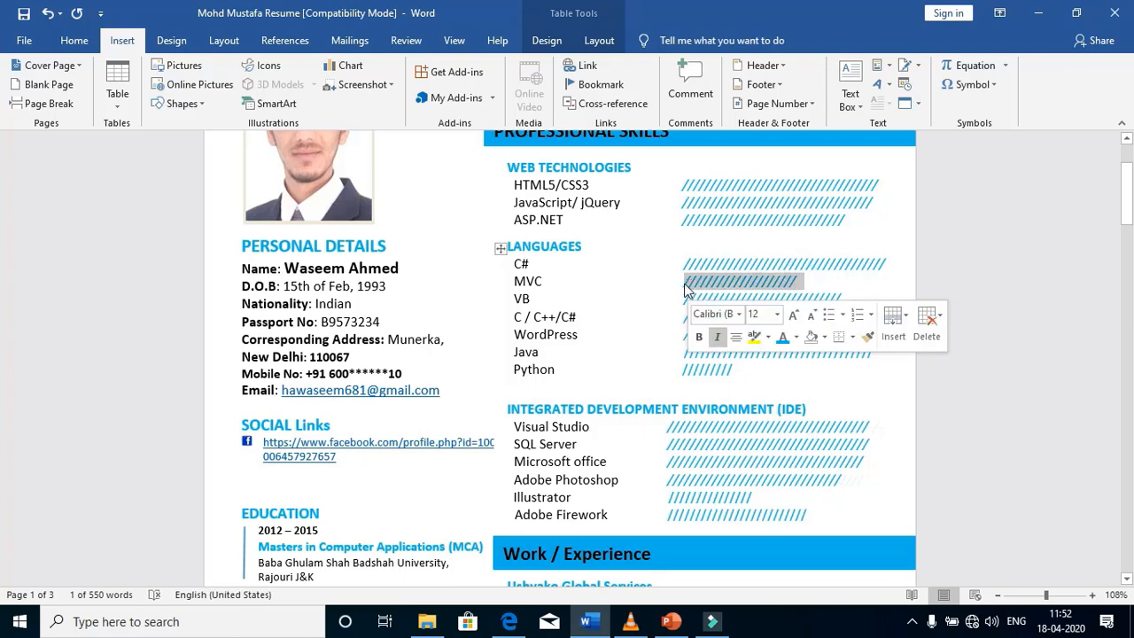
click(663, 337)
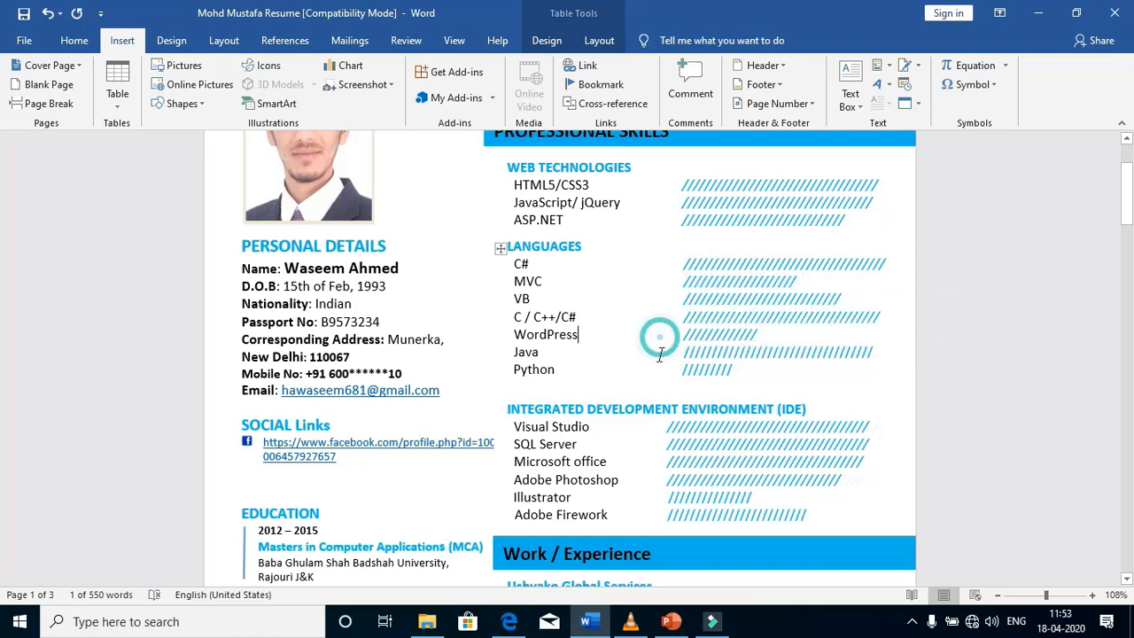
double_click(734, 370)
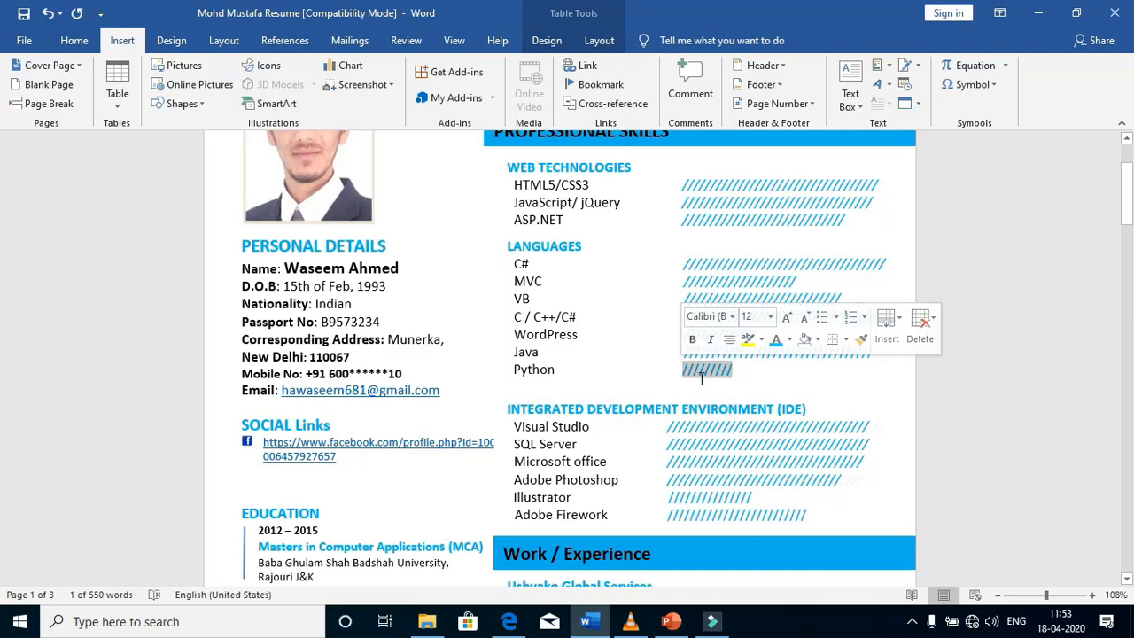
click(749, 377)
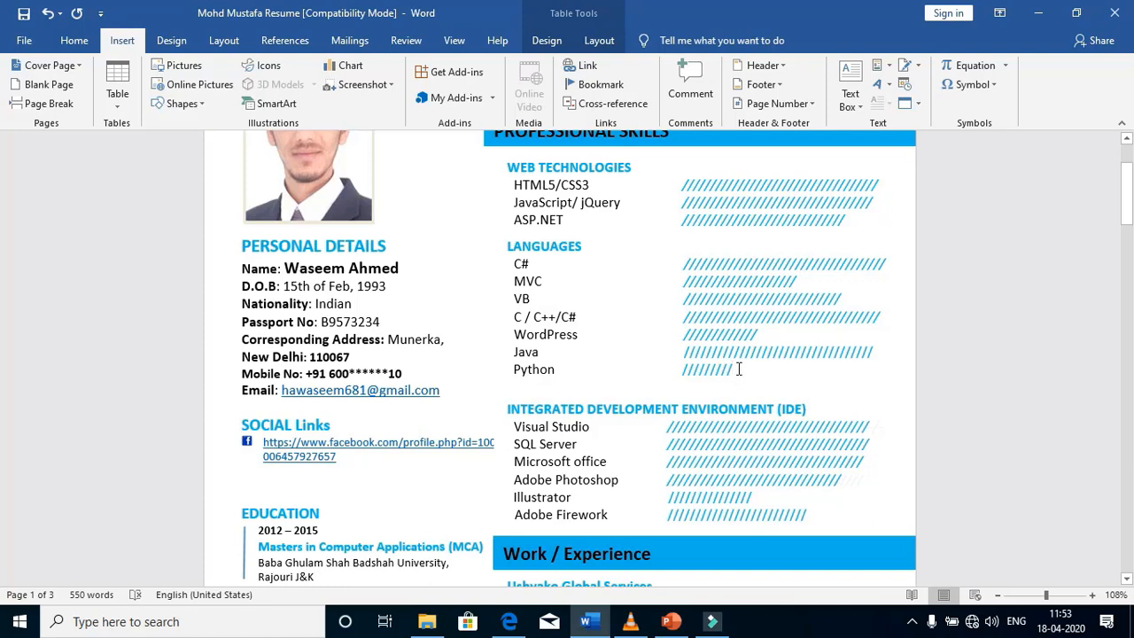
drag(736, 370, 680, 370)
click(743, 368)
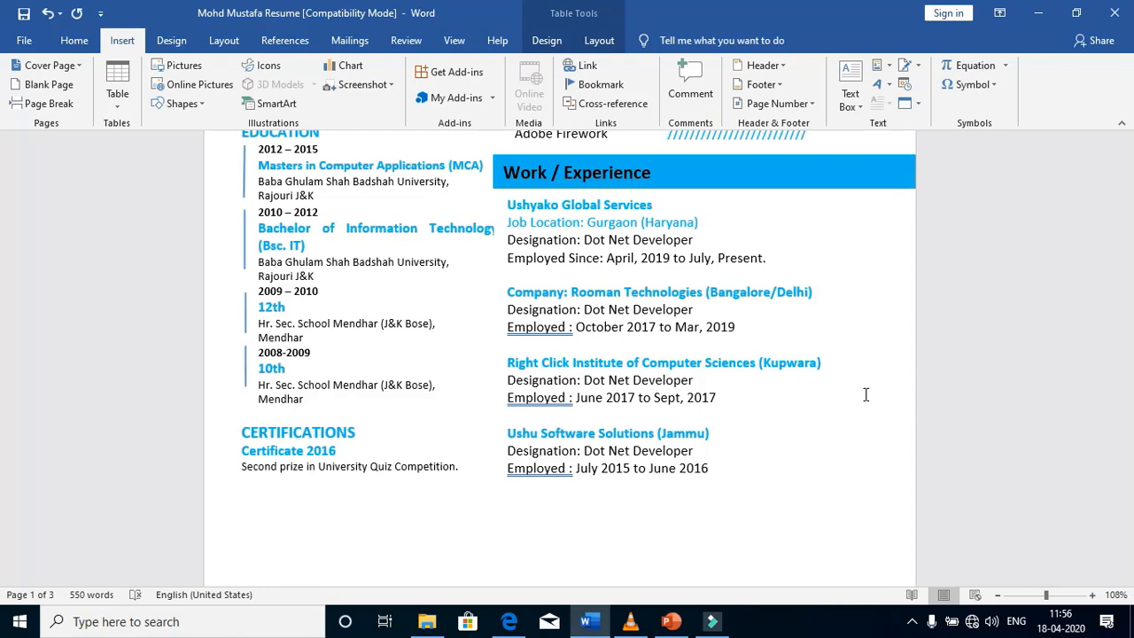
Review the work experience and the closing declaration with place and date, and return to the personal details on the first page.
scroll(865, 394, up, 2)
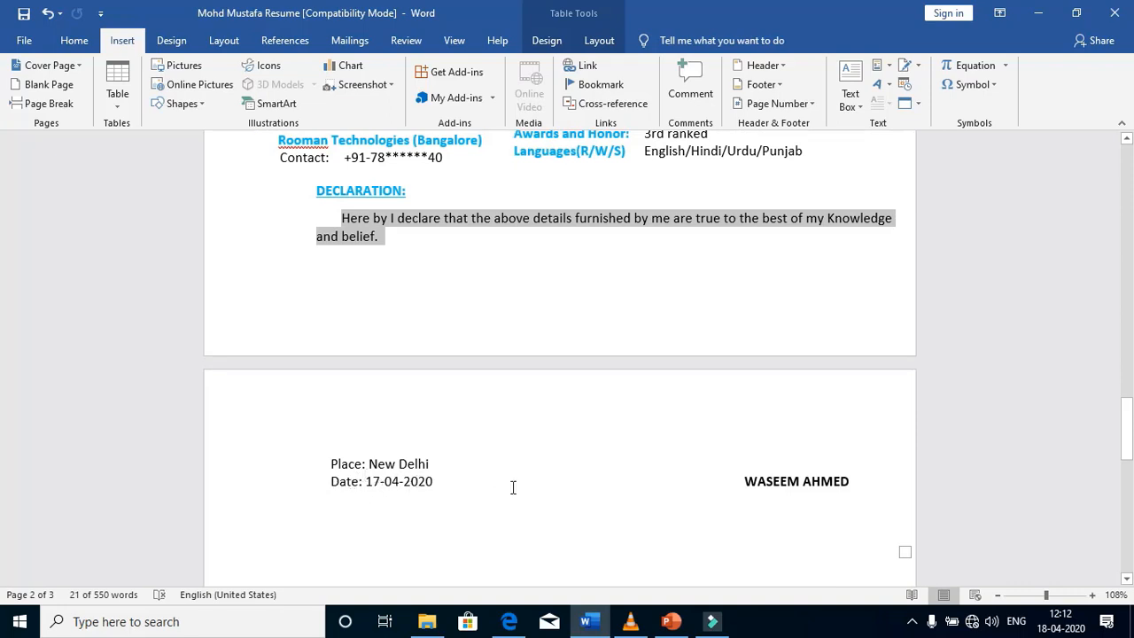
scroll(263, 440, down, 1)
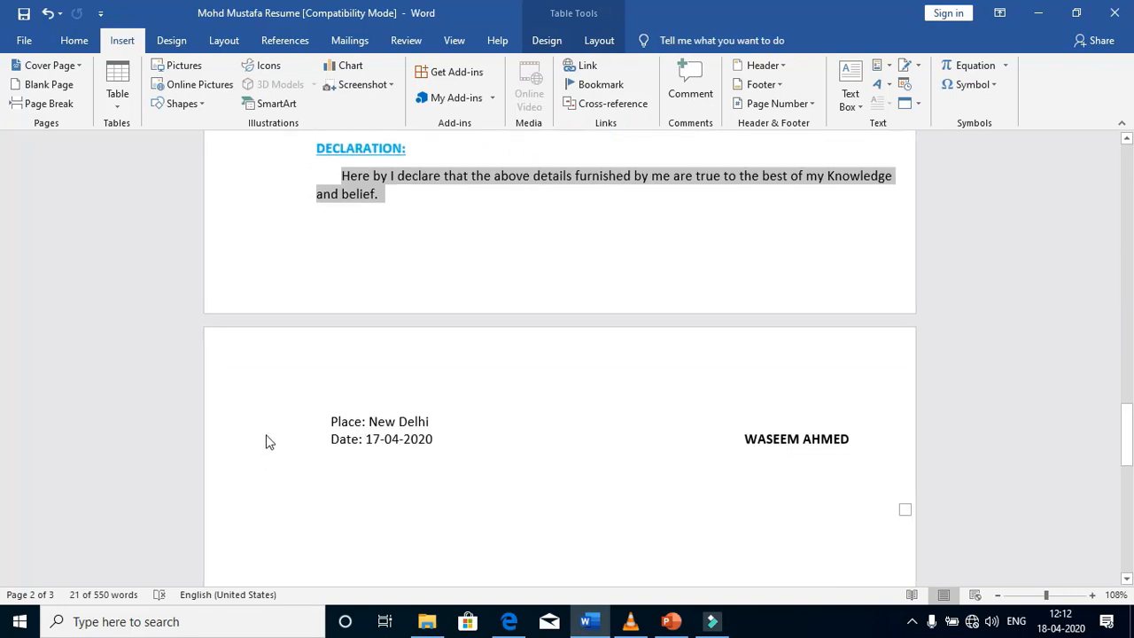
scroll(264, 439, up, 1)
scroll(266, 461, up, 15)
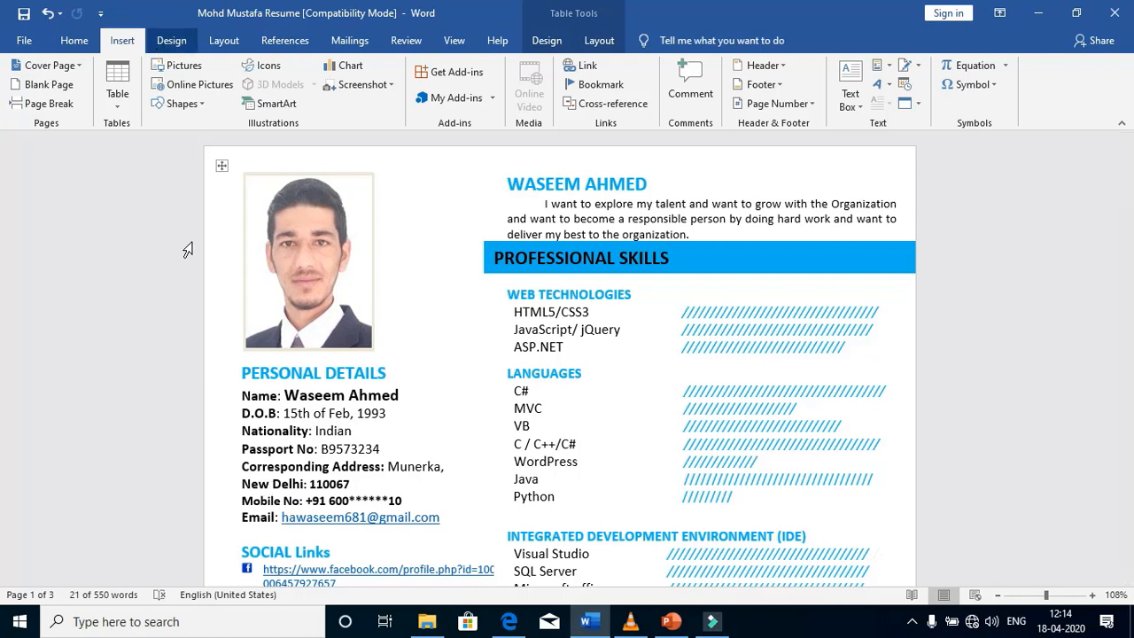
scroll(208, 351, down, 1)
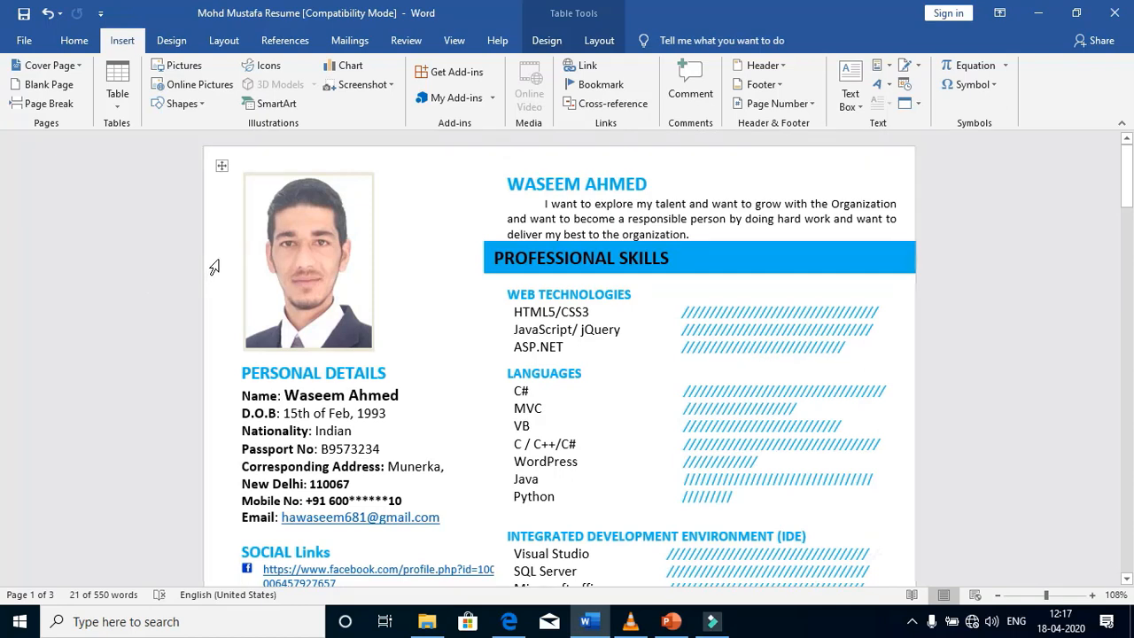
scroll(212, 269, down, 1)
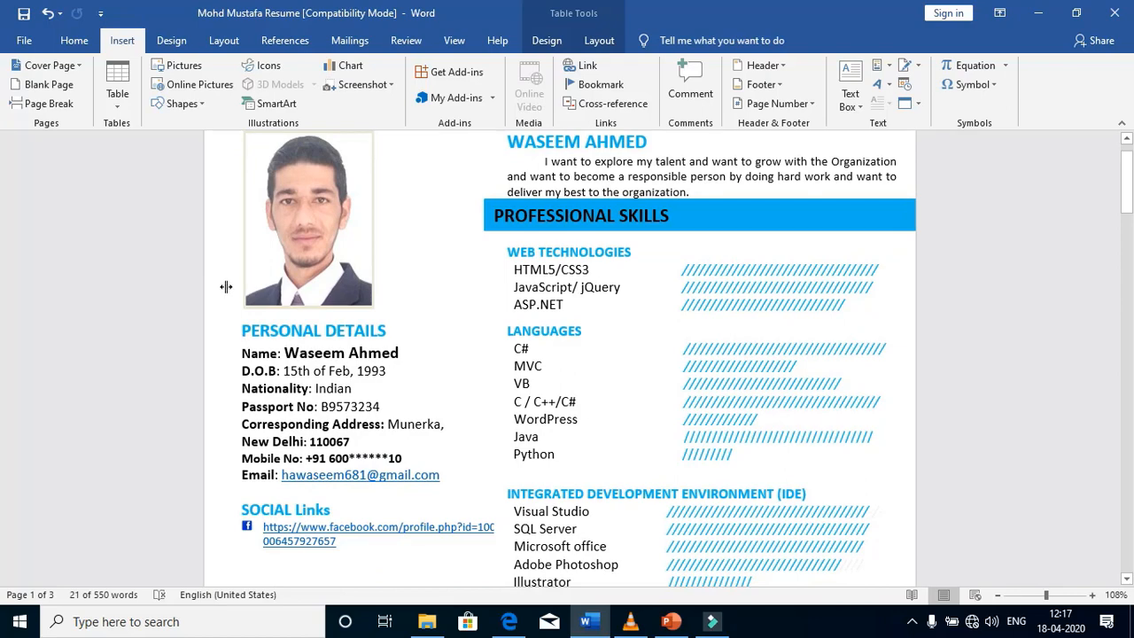
scroll(226, 285, down, 1)
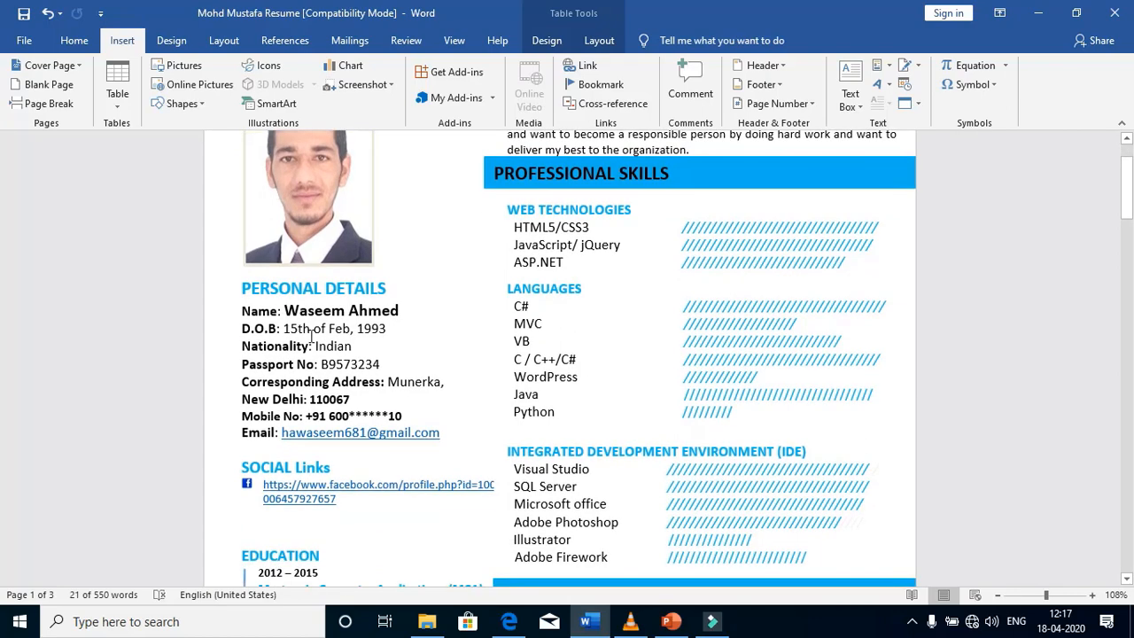